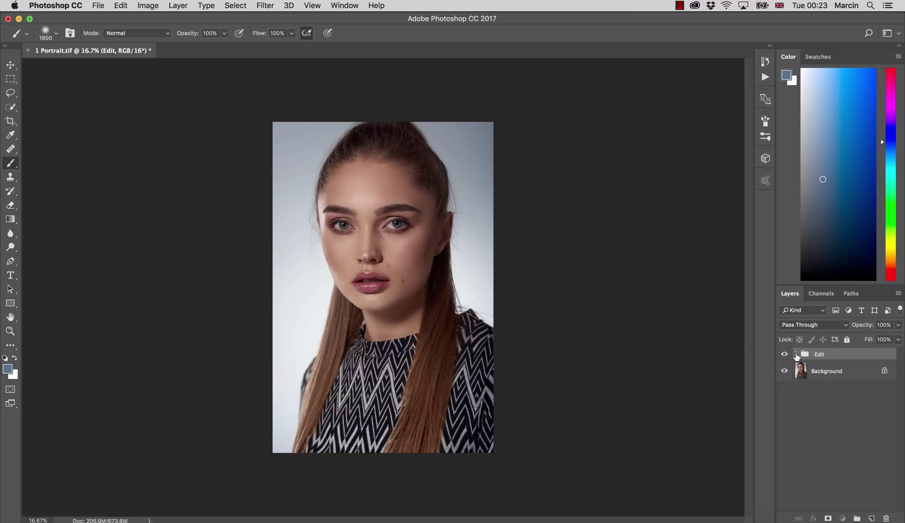
Step: Expand the Edit group and hide it to view the unretouched portrait
left_click(796, 355)
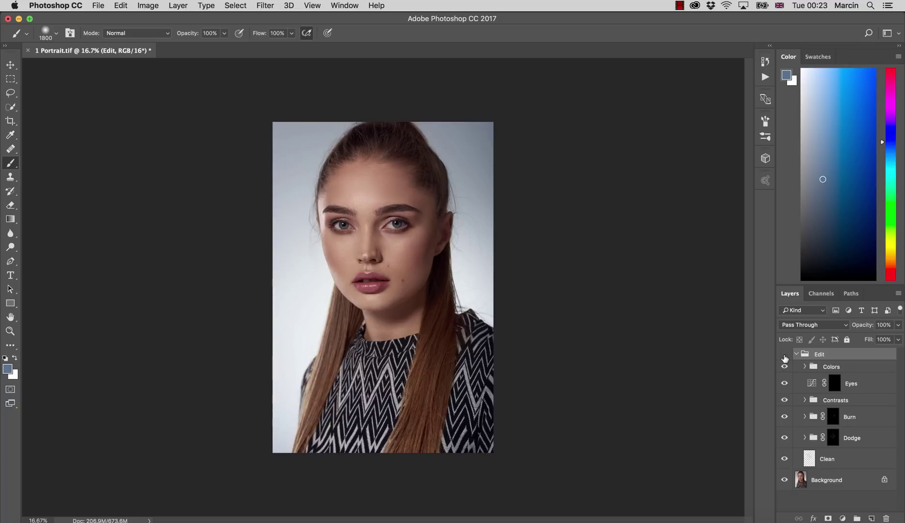
left_click(784, 356)
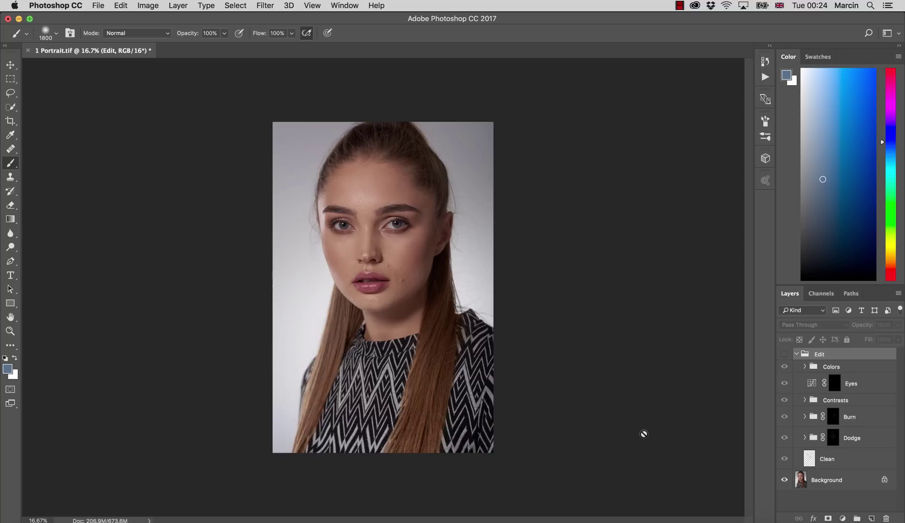
Step: Switch to Capture One and browse the neighbouring portrait shots, returning to _DSC2216.NEF
left_click(607, 515)
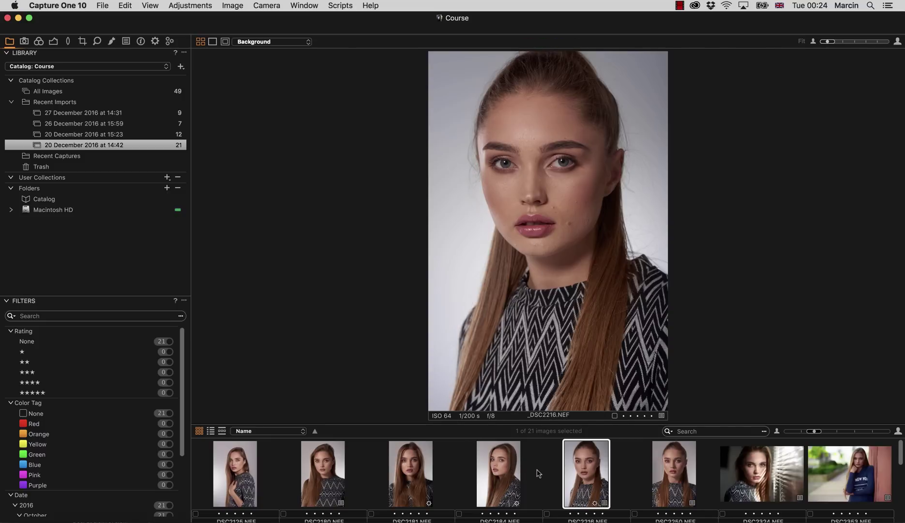
left_click(673, 475)
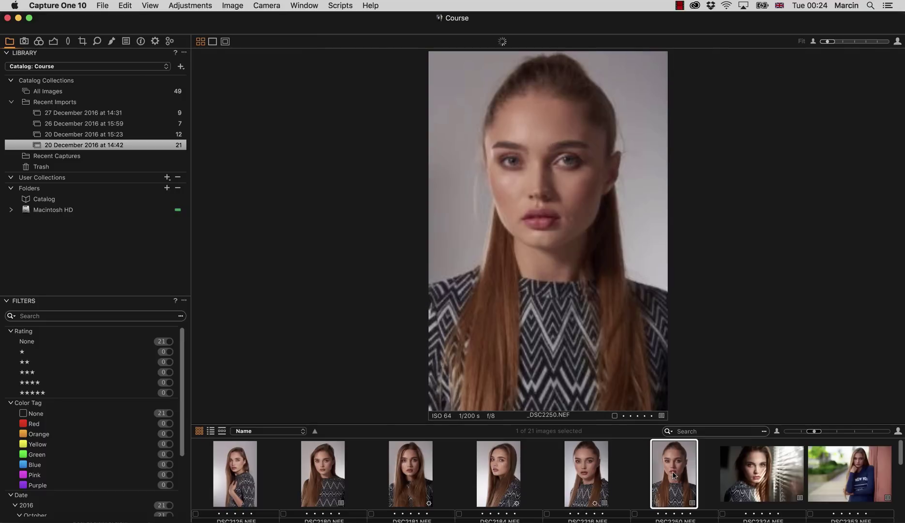
left_click(580, 470)
left_click(503, 457)
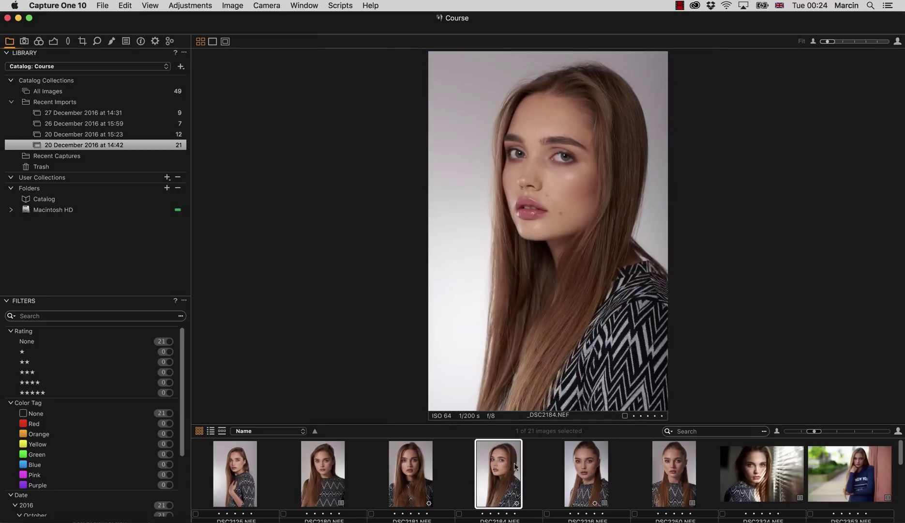
left_click(581, 474)
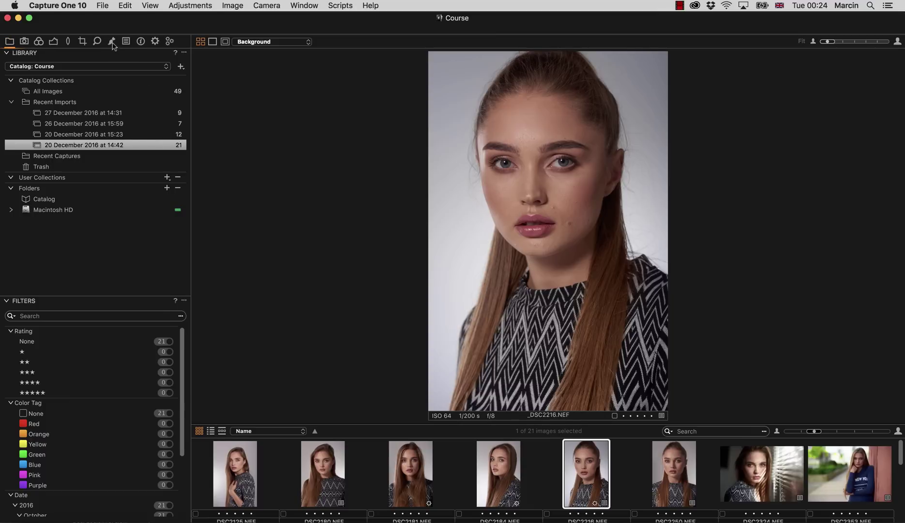
Step: Show the local adjustment tools and open the Color Editor in Advanced mode
left_click(112, 43)
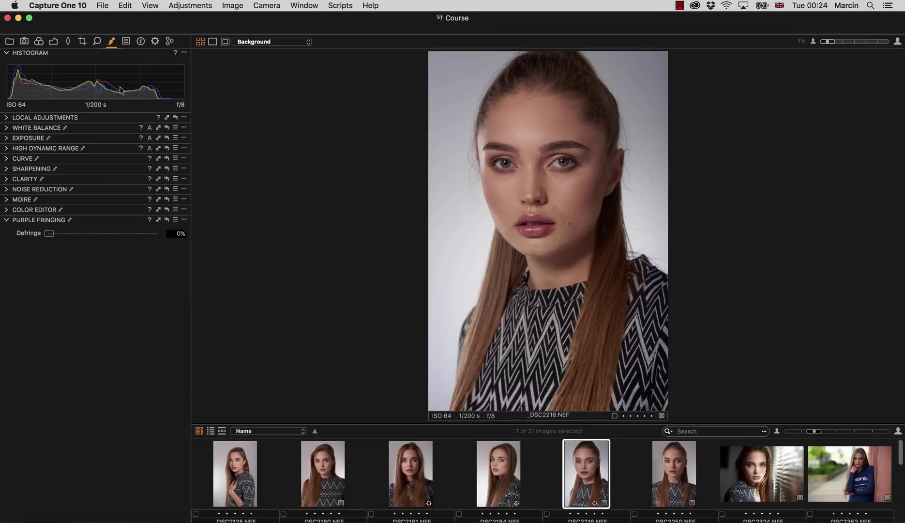
left_click(7, 209)
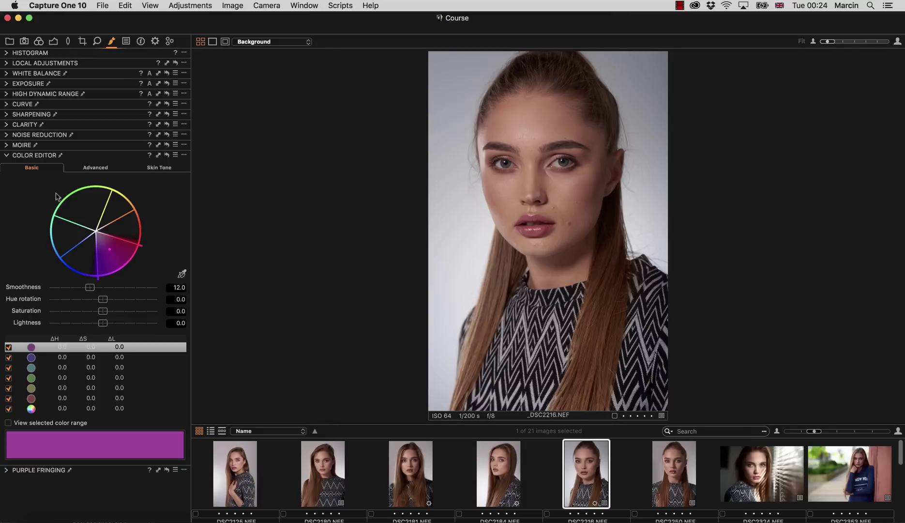
left_click(88, 167)
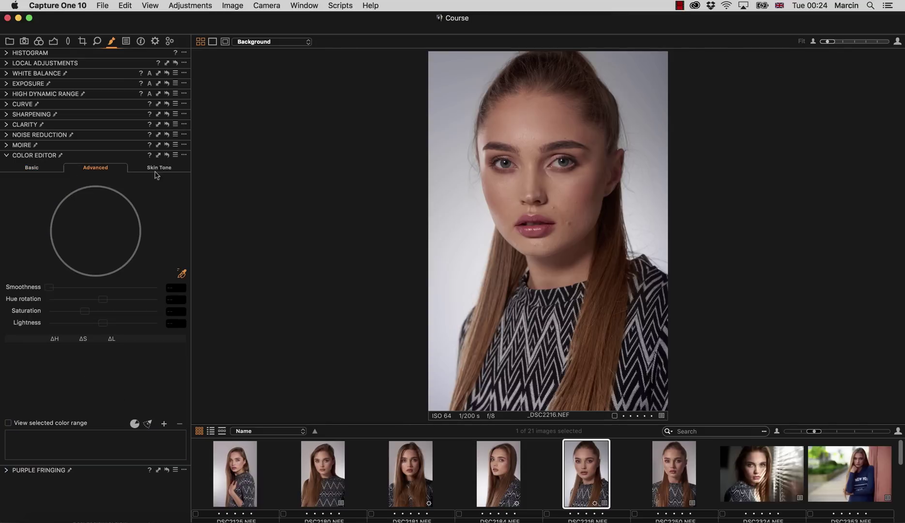
Step: Select the BG adjustment layer and inspect its advanced Color Editor corrections as well as the image's exposure settings
left_click(7, 53)
left_click(7, 117)
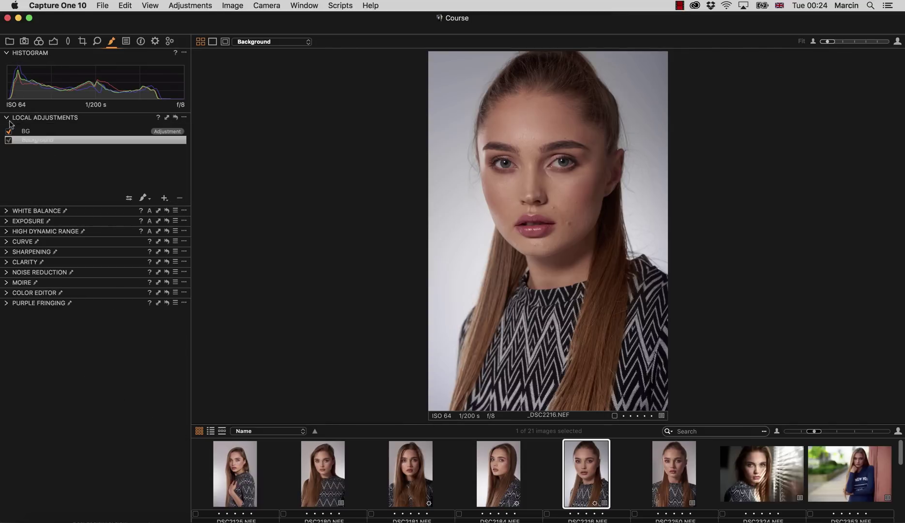
left_click(34, 131)
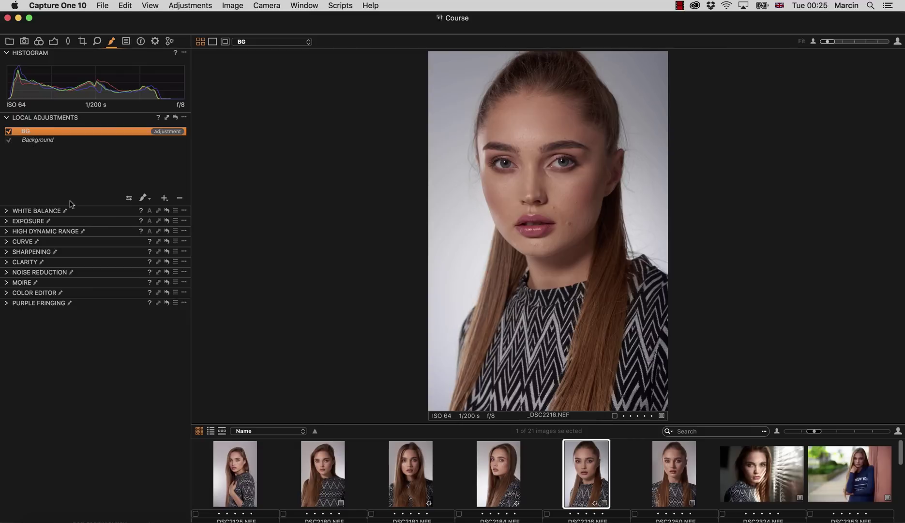
left_click(6, 292, "alt")
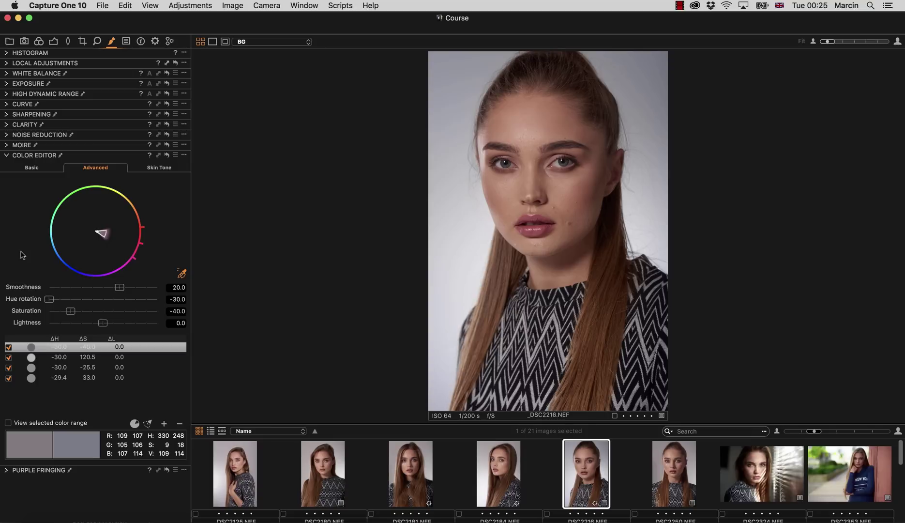
left_click(103, 357)
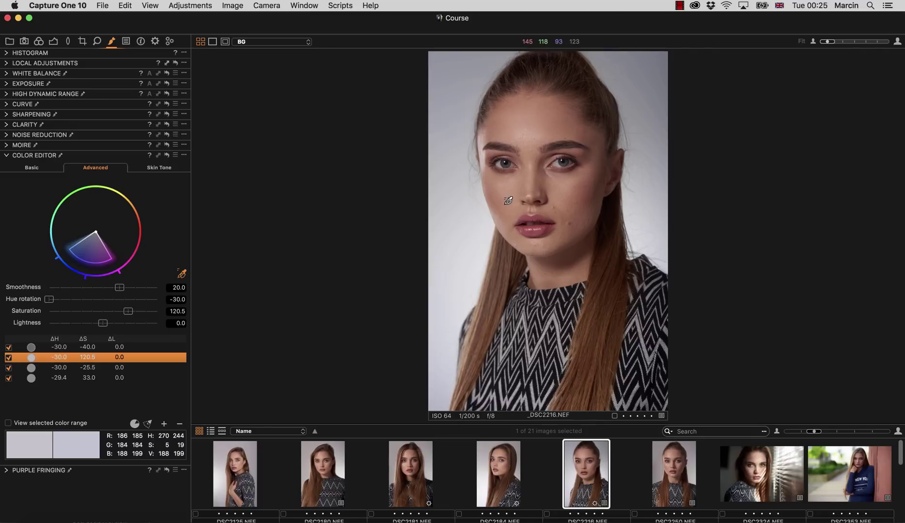
left_click(53, 41)
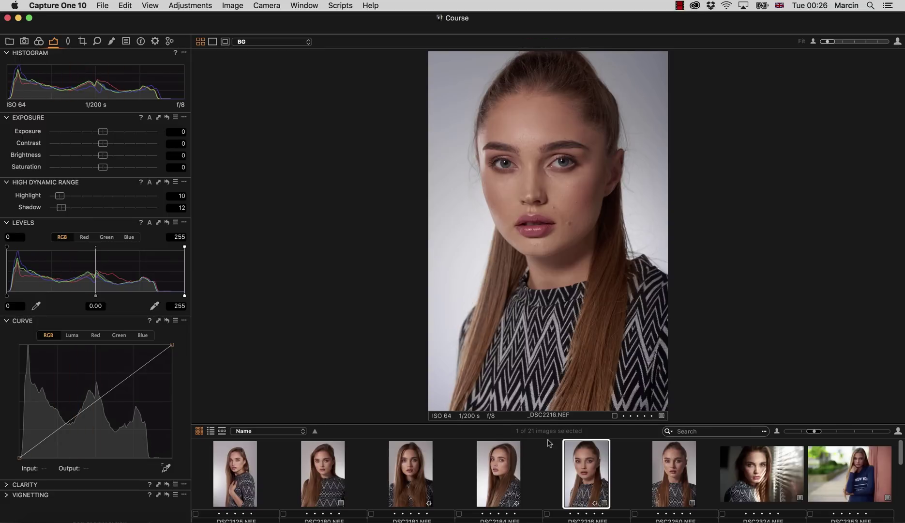
left_click(111, 42)
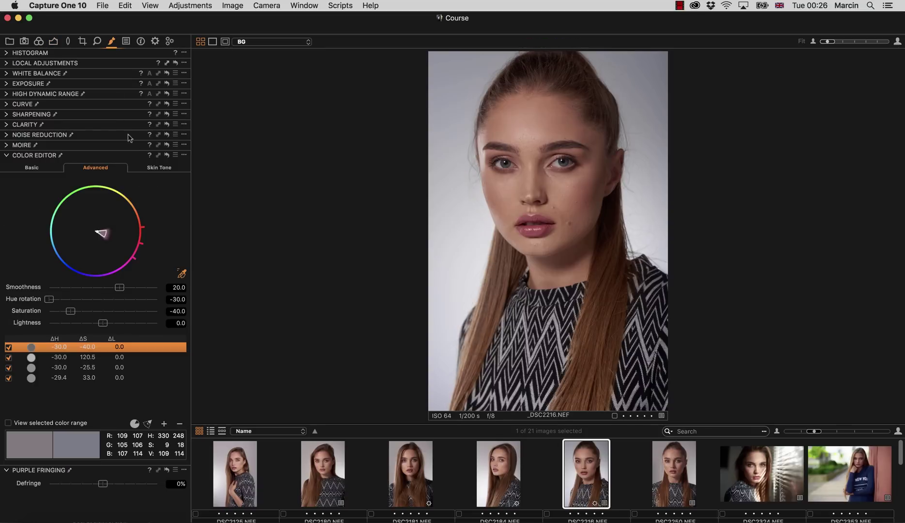
Step: Switch back to Photoshop, show the Edit group, and hide Colors, Eyes, Contrasts, Burn and Dodge, keeping only Clean visible inside it
left_click(544, 520)
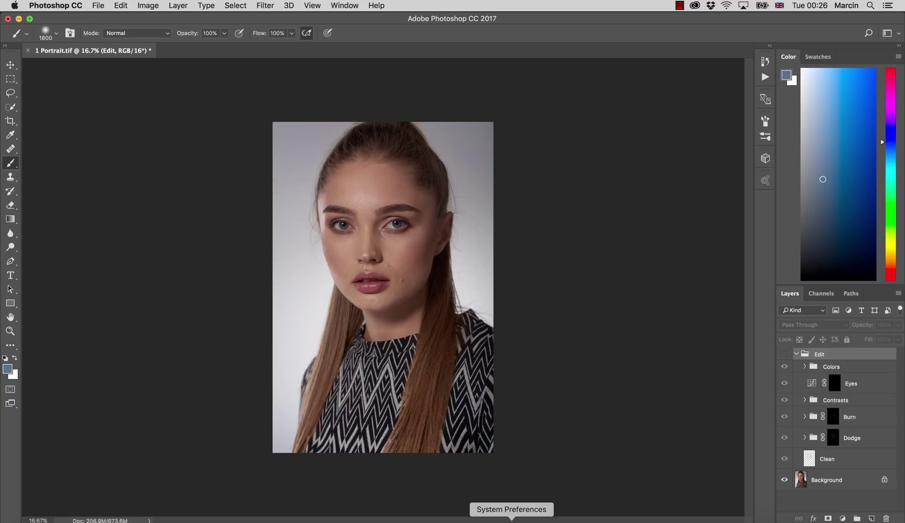
left_click(784, 354)
left_click(785, 367)
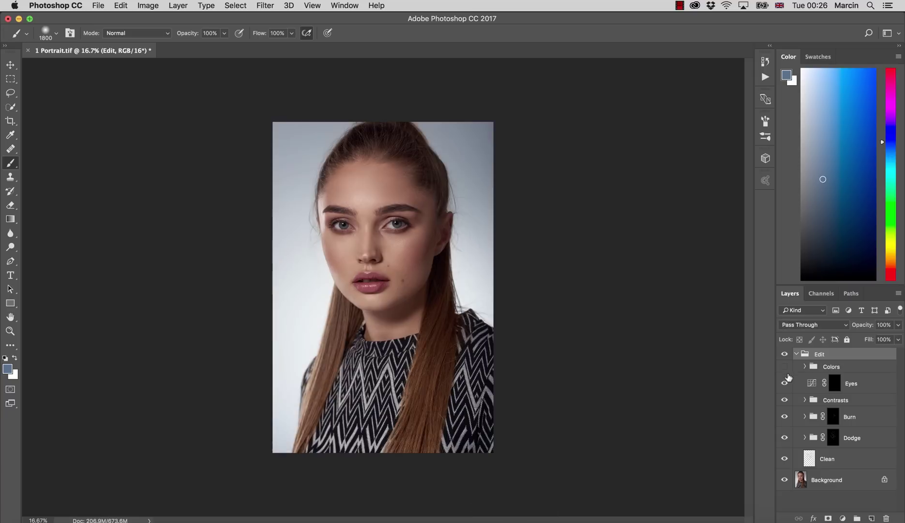
left_click(784, 383)
left_click(785, 399)
left_click(784, 416)
left_click(785, 437)
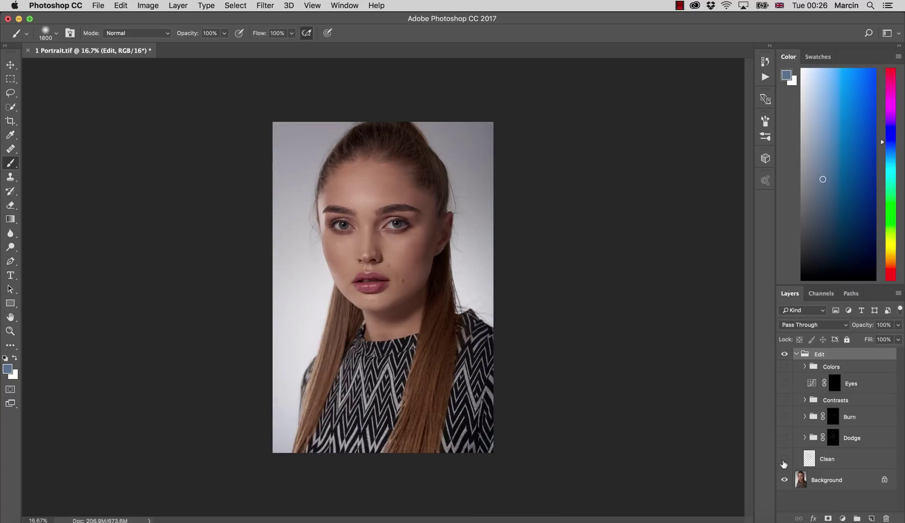
left_click(784, 458)
left_click(784, 464)
Step: Temporarily hide the Background to examine the Clean layer's retouching strokes up close, and show it again
left_click(785, 480)
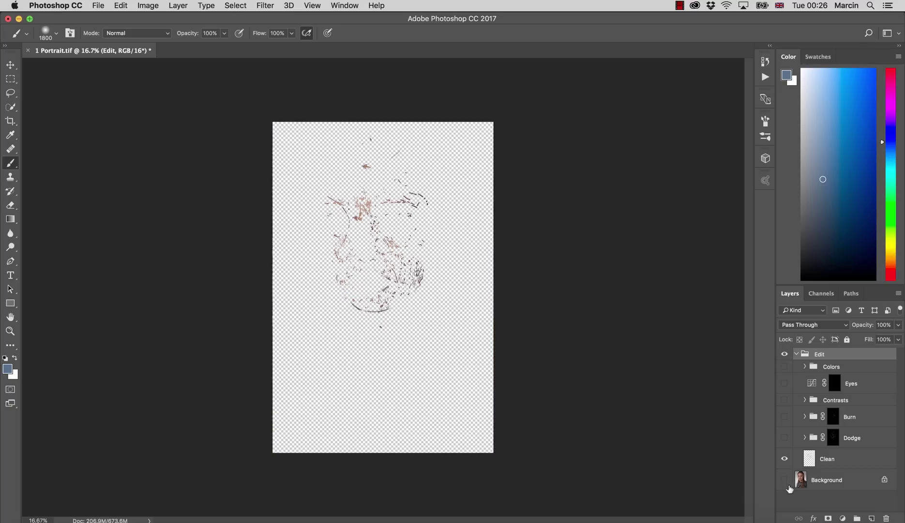
key("z")
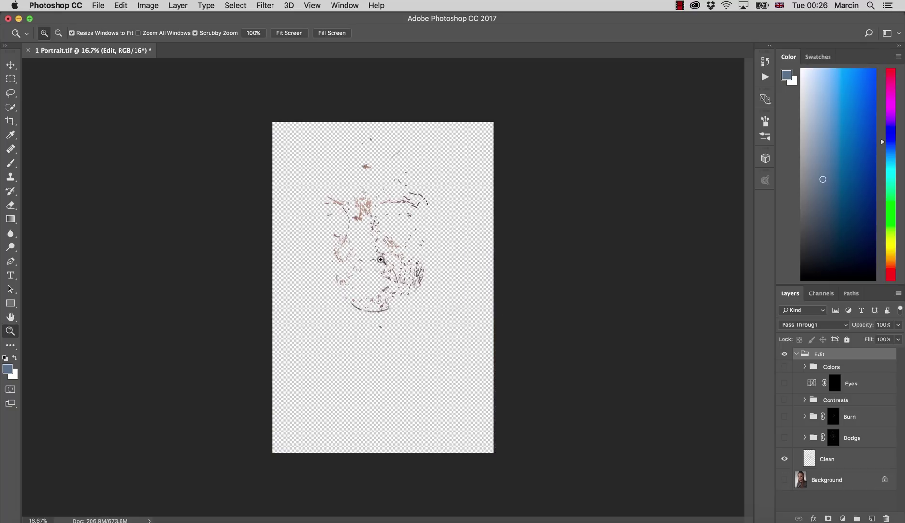
mouse_move(387, 259)
left_mouse_down()
mouse_move(435, 265)
mouse_move(431, 313)
left_mouse_up()
key("b")
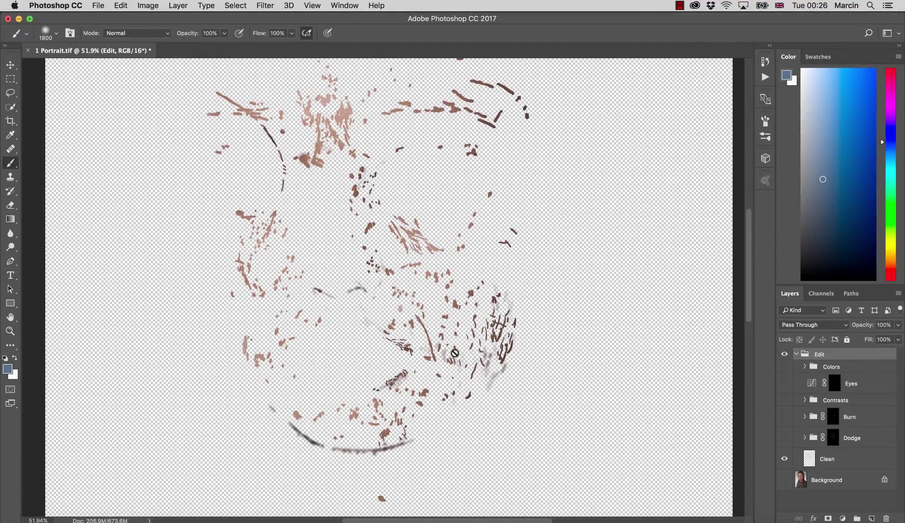
left_click(784, 480)
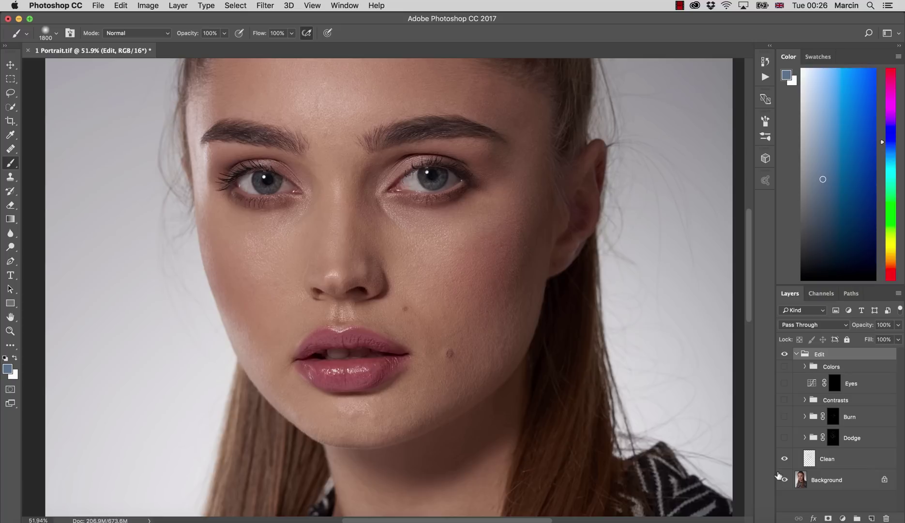
Step: Toggle the Clean layer's visibility to compare the skin before and after healing
left_click(783, 459)
left_click(784, 459)
left_click(785, 459)
left_click(784, 459)
left_click_drag(469, 404, 440, 407)
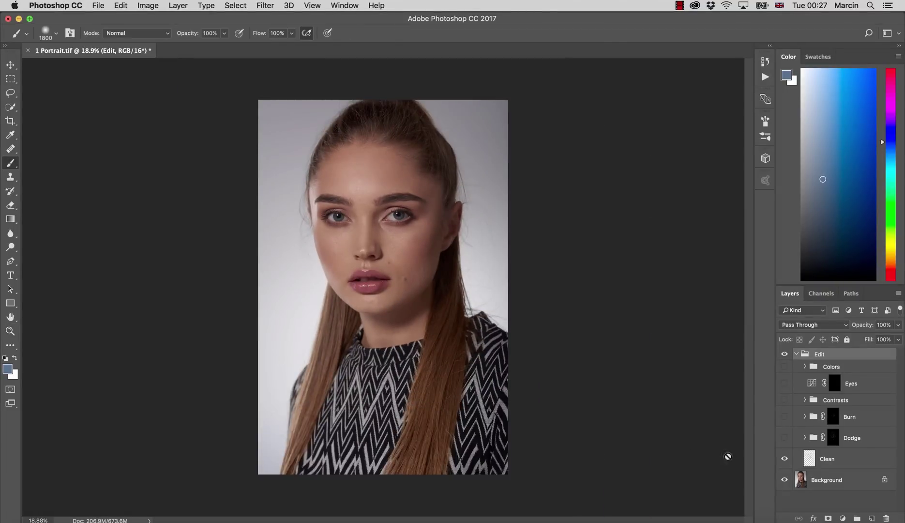
Step: Make the Dodge and Burn groups visible over the Clean layer, focusing on the face
left_click(784, 438)
left_click(784, 437)
key("z")
left_click_drag(387, 272, 414, 286)
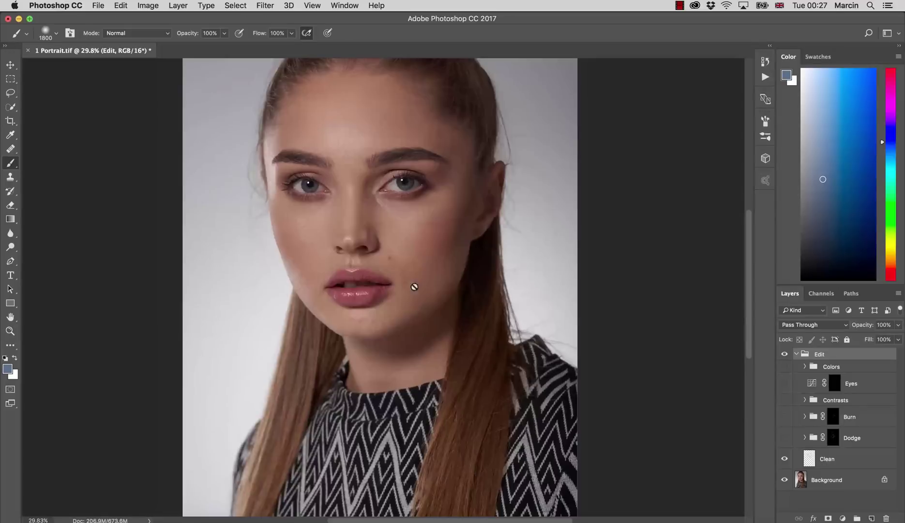
left_click(785, 458)
left_click(784, 438)
left_click(785, 417)
Step: Examine the Dodge and Burn group masks on their own, and return to the normal image view
left_click(832, 442, "alt")
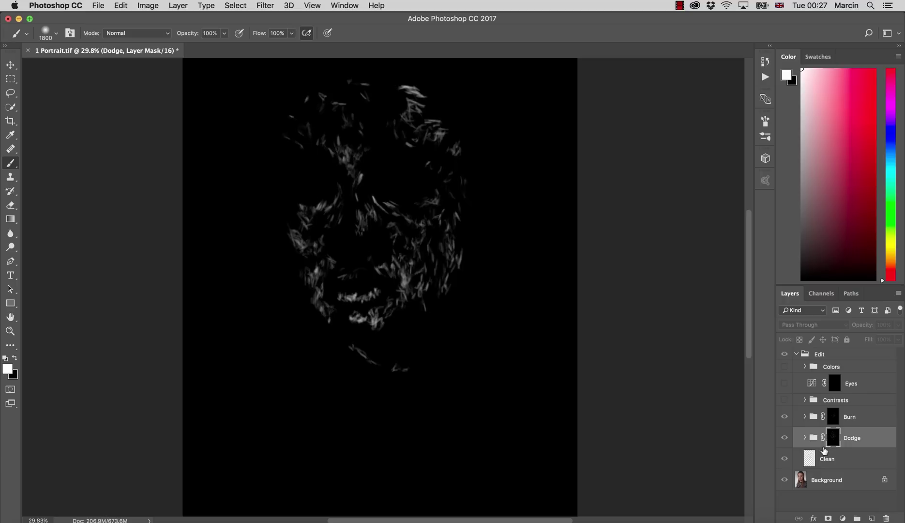
left_click(835, 421, "alt")
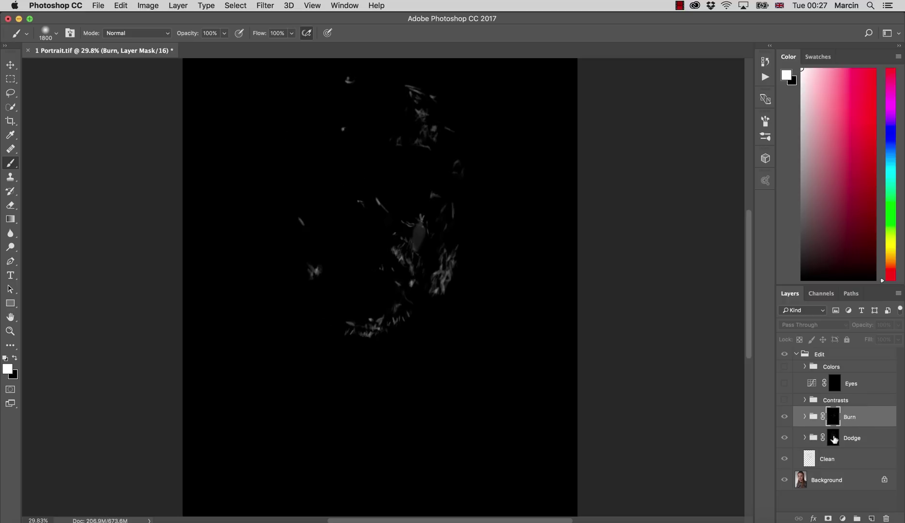
left_click(831, 440, "alt")
left_click(830, 441, "alt")
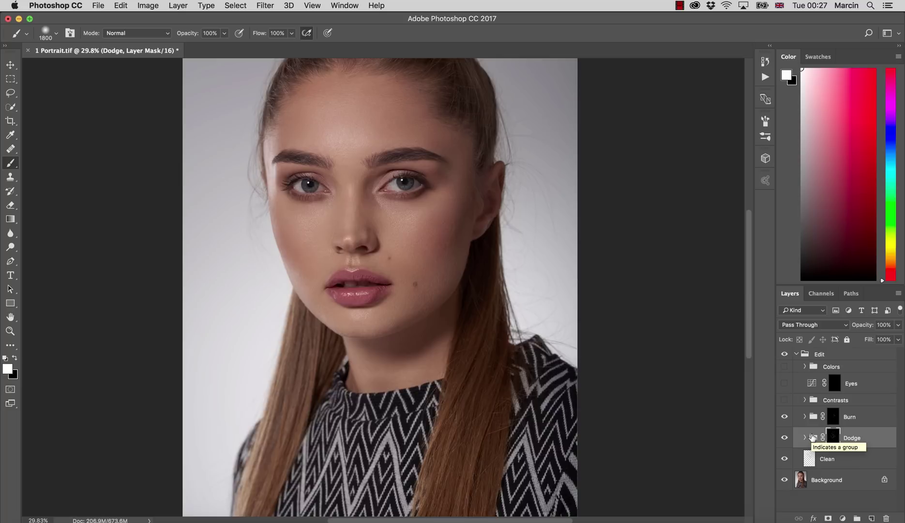
Step: Toggle the Dodge and Burn groups' visibility to compare their effect on the face
left_click(784, 436)
left_click(784, 437)
left_click(784, 416)
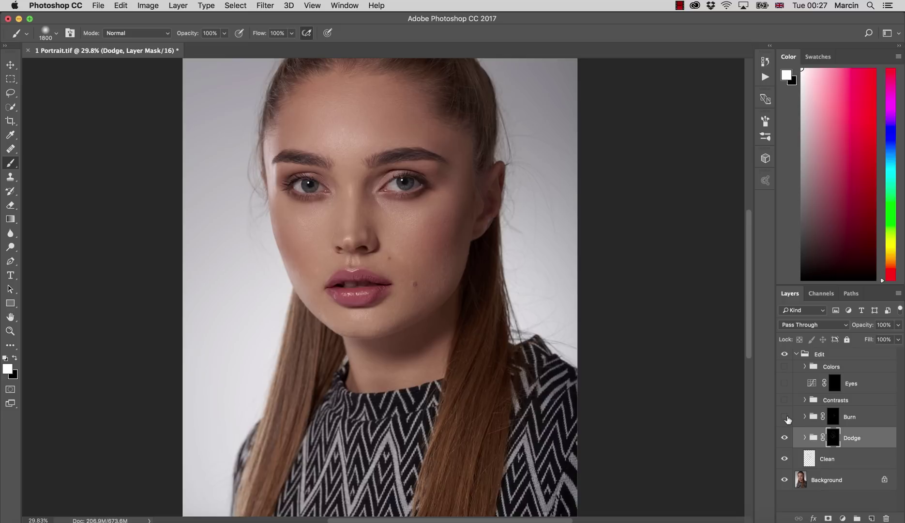
left_click(784, 416)
left_click(784, 437)
left_click(784, 437)
left_click(784, 437)
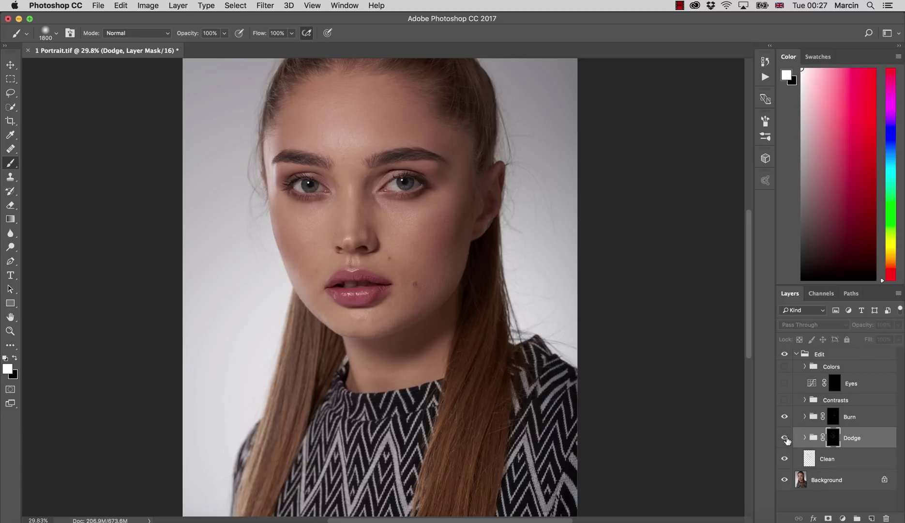
left_click(784, 437)
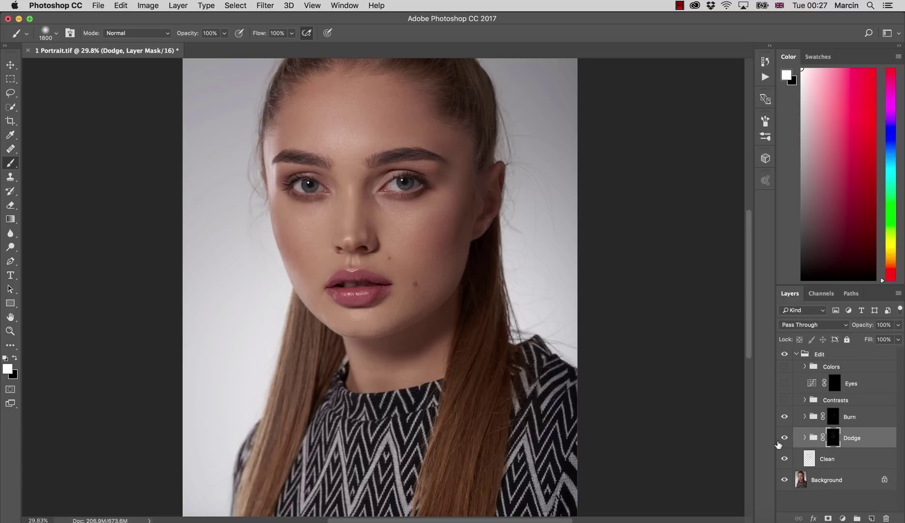
Step: Check the curves layers inside the Contrasts group, and turn the group on, comparing the portrait with and without it
left_click(803, 401)
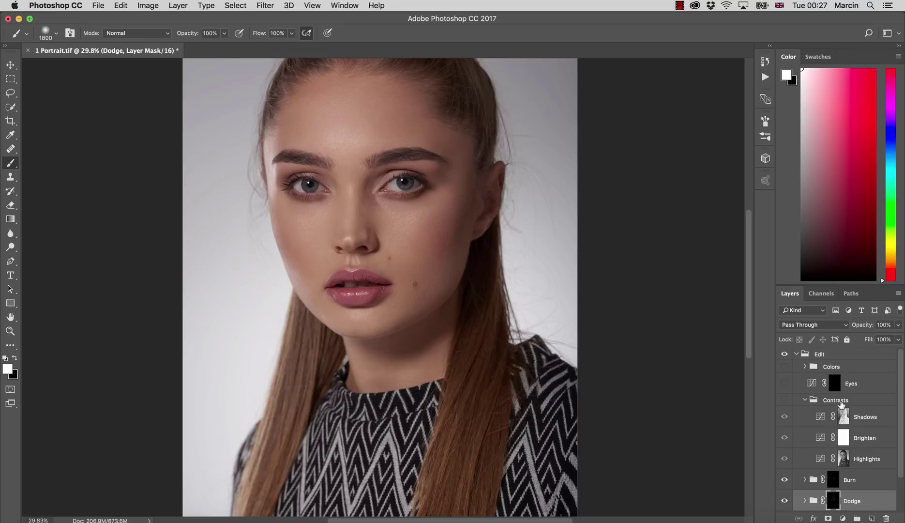
left_click(804, 400)
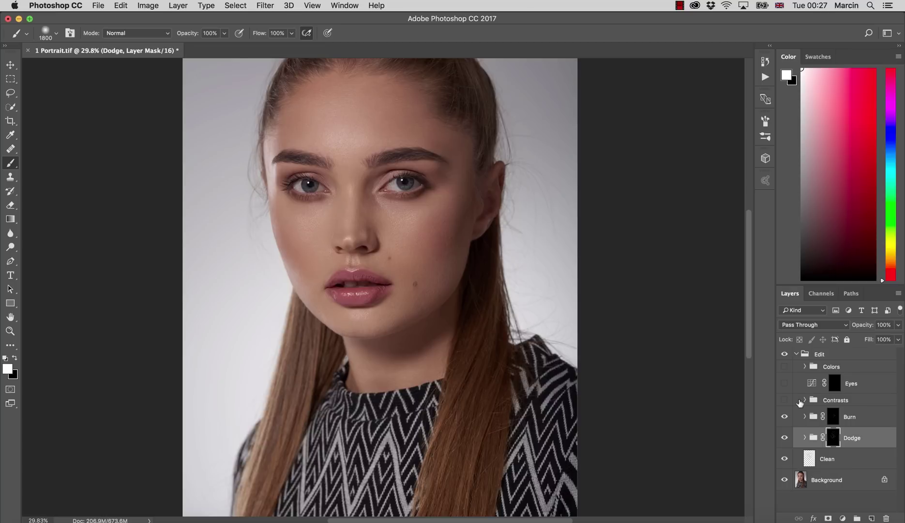
left_click(784, 400)
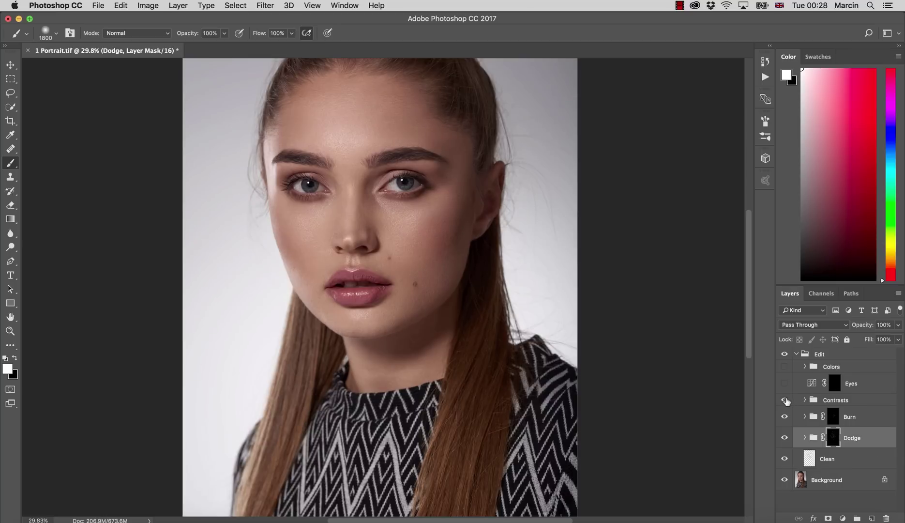
left_click(784, 401)
left_click(785, 402)
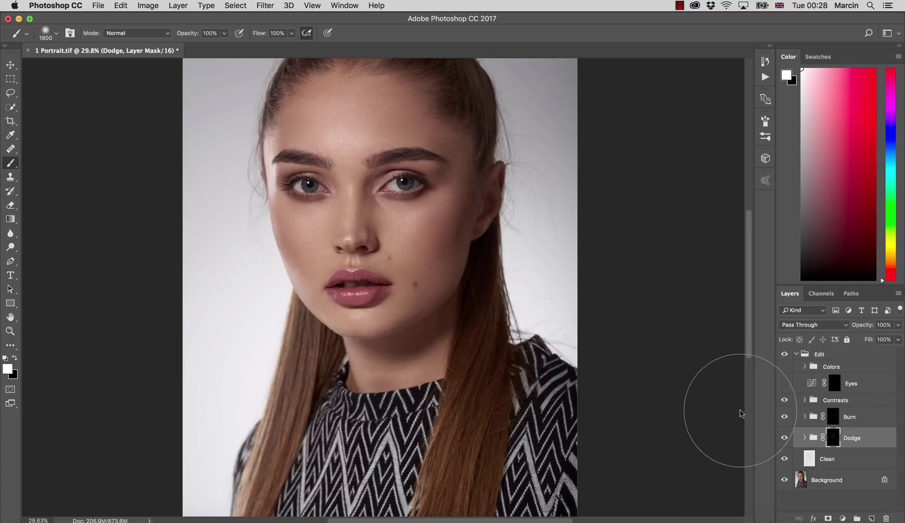
left_click(785, 400)
left_click(784, 400)
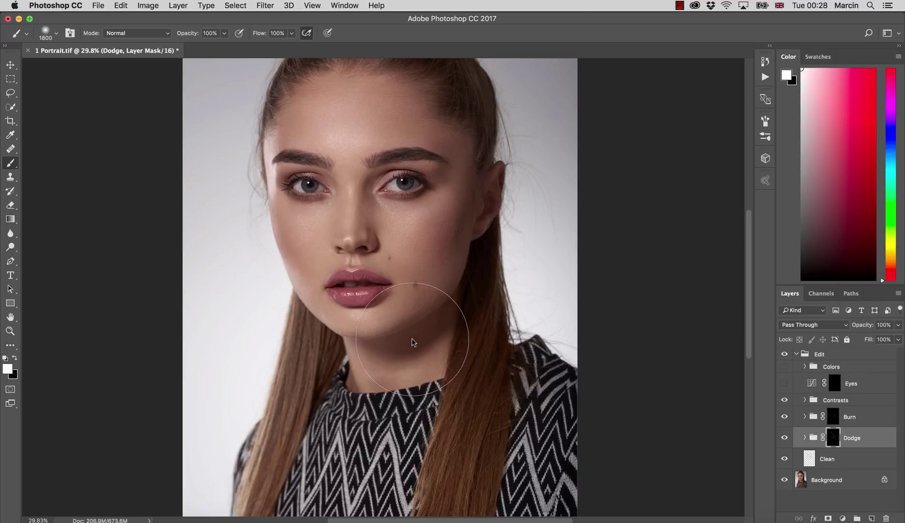
Step: Make the Eyes curves layer visible and move it into the Contrasts group
left_click(784, 383)
left_click(804, 399)
left_click_drag(845, 387, 844, 426)
Step: Toggle the Contrasts group's visibility to compare the portrait with and without its adjustments
left_click(791, 380)
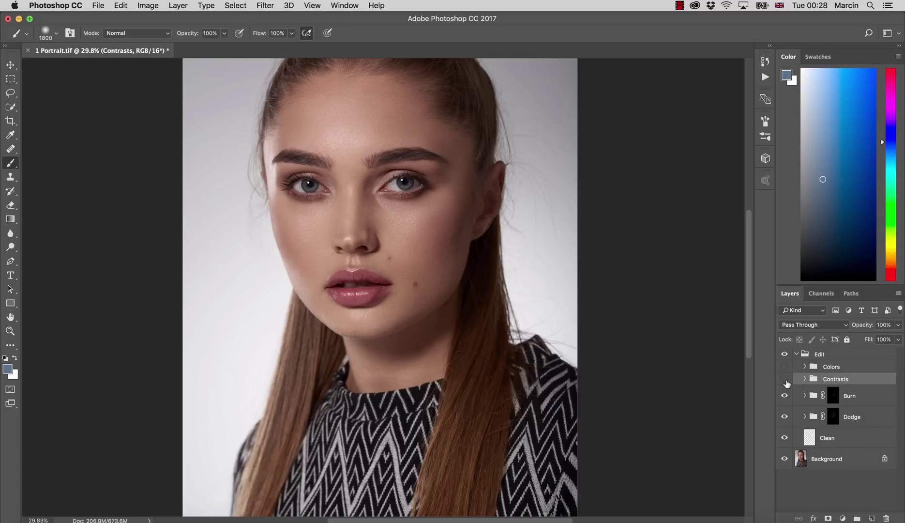
left_click(784, 379)
left_click(784, 379)
Step: Check the BG, h and s layers inside the Colors group, and turn the group on, comparing the whole portrait with and without it
key("z")
left_click(436, 355, "alt")
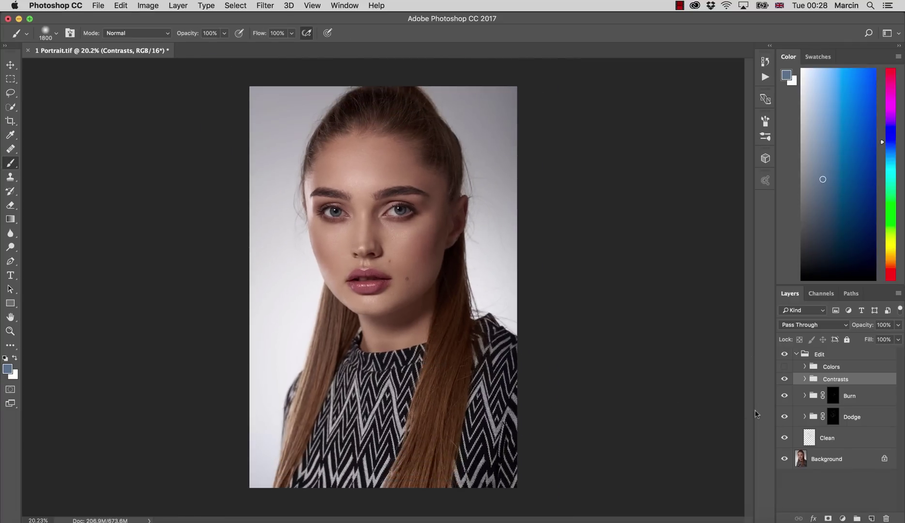
left_click(804, 366)
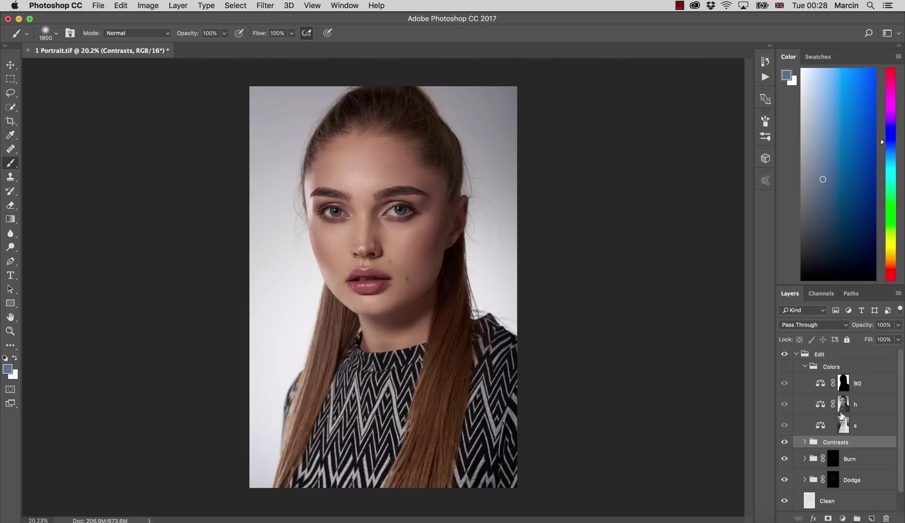
left_click(804, 368)
left_click(784, 366)
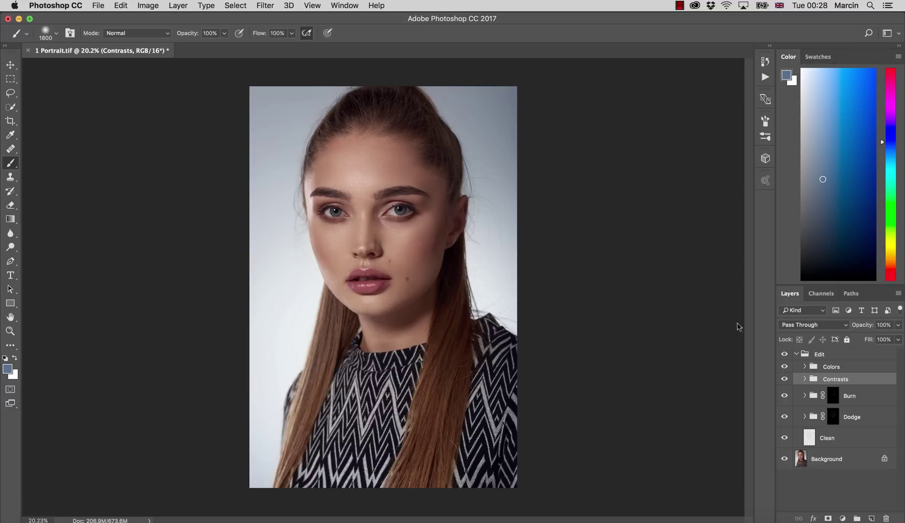
left_click(784, 368)
left_click(785, 367)
Step: Toggle the Edit group's visibility repeatedly to compare the original portrait with the complete retouch, leaving the group visible
left_click(784, 354)
left_click(784, 354)
left_click(785, 354)
left_click(784, 354)
left_click(785, 354)
left_click(784, 354)
left_click(784, 354)
left_click(785, 355)
left_click(785, 354)
left_click(784, 354)
left_click(784, 354)
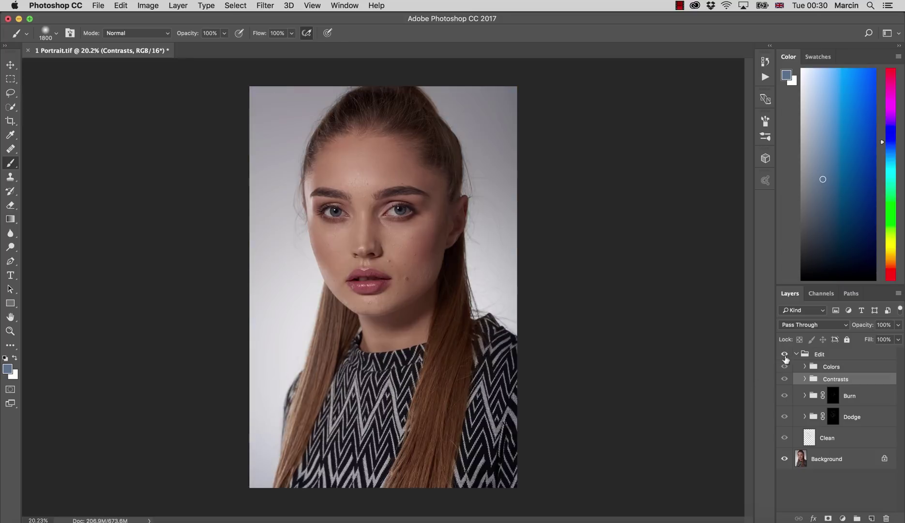
left_click(785, 354)
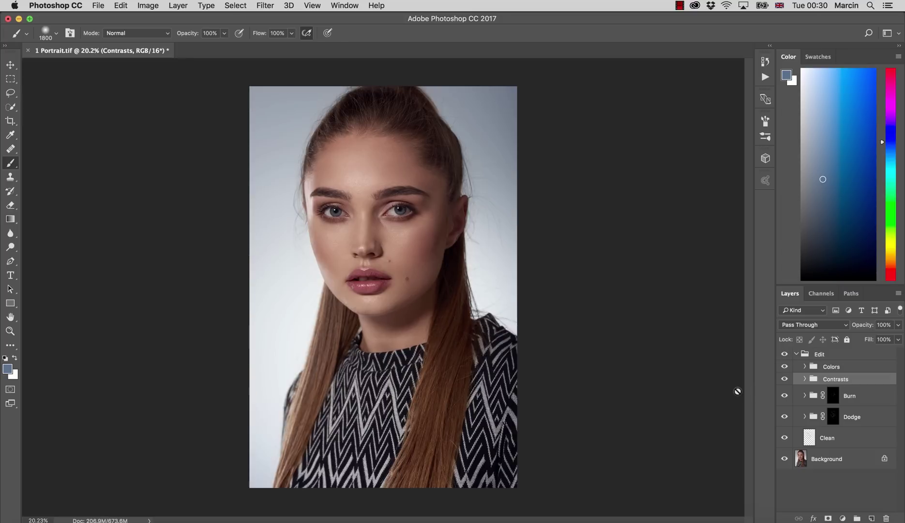